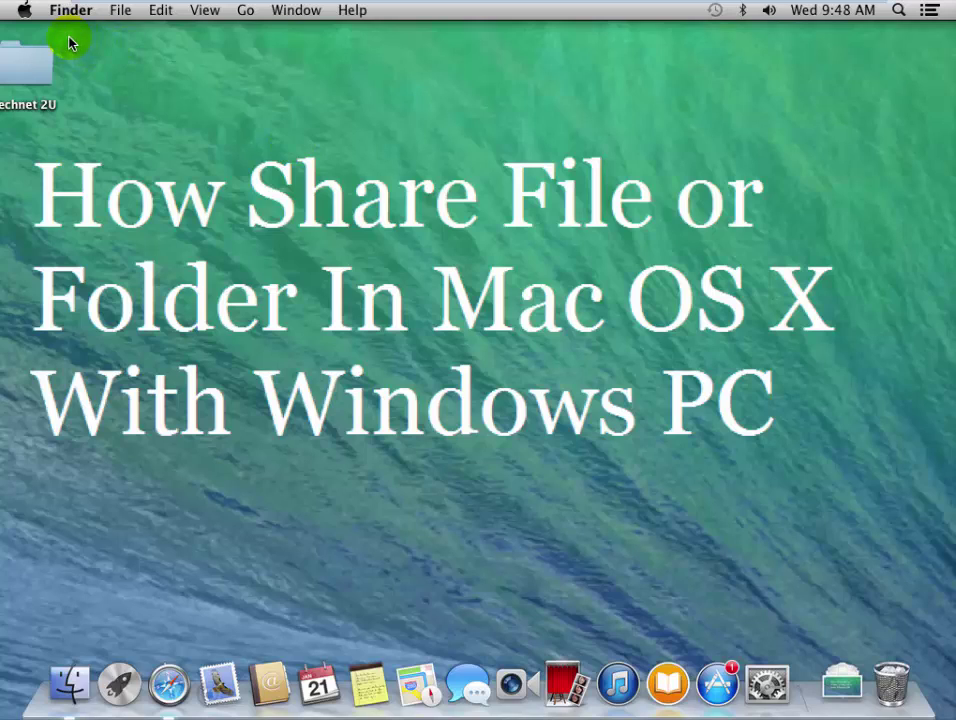
# Open System Preferences from the Apple menu, quit it, then reopen it to the full pane grid
pyautogui.click(24, 12)
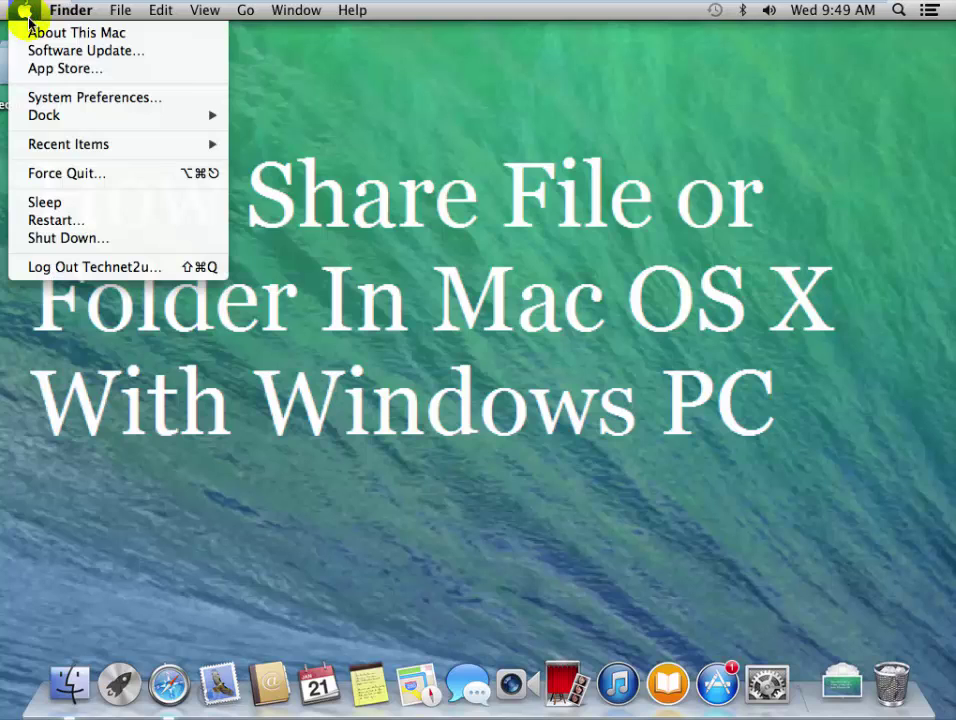
pyautogui.click(76, 98)
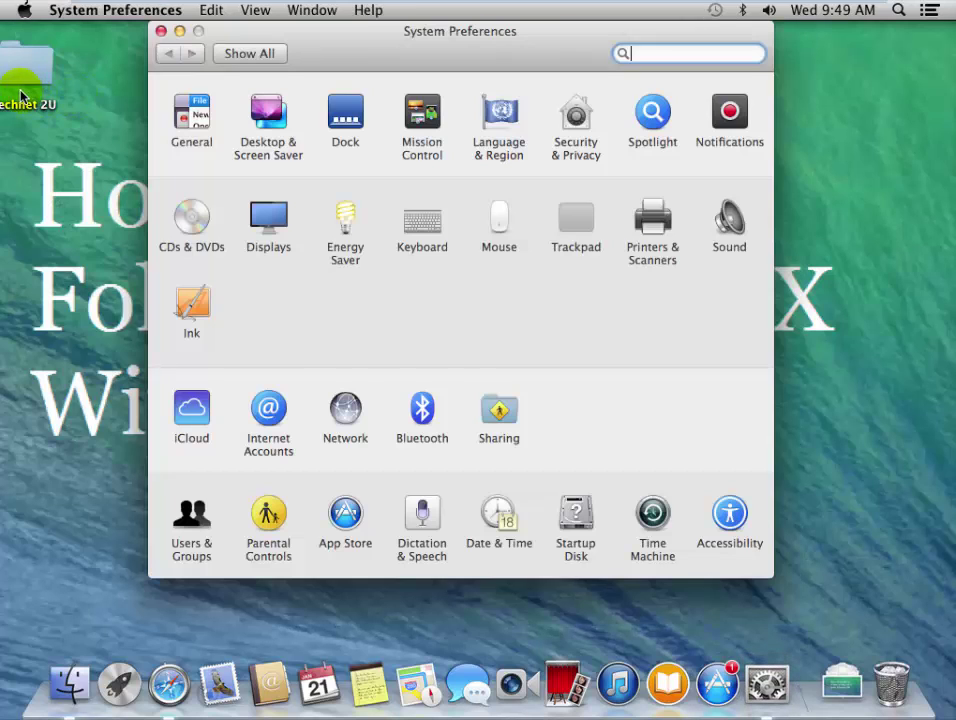
pyautogui.moveTo(20, 95); pyautogui.dragTo(50, 122)
pyautogui.press('super+q')
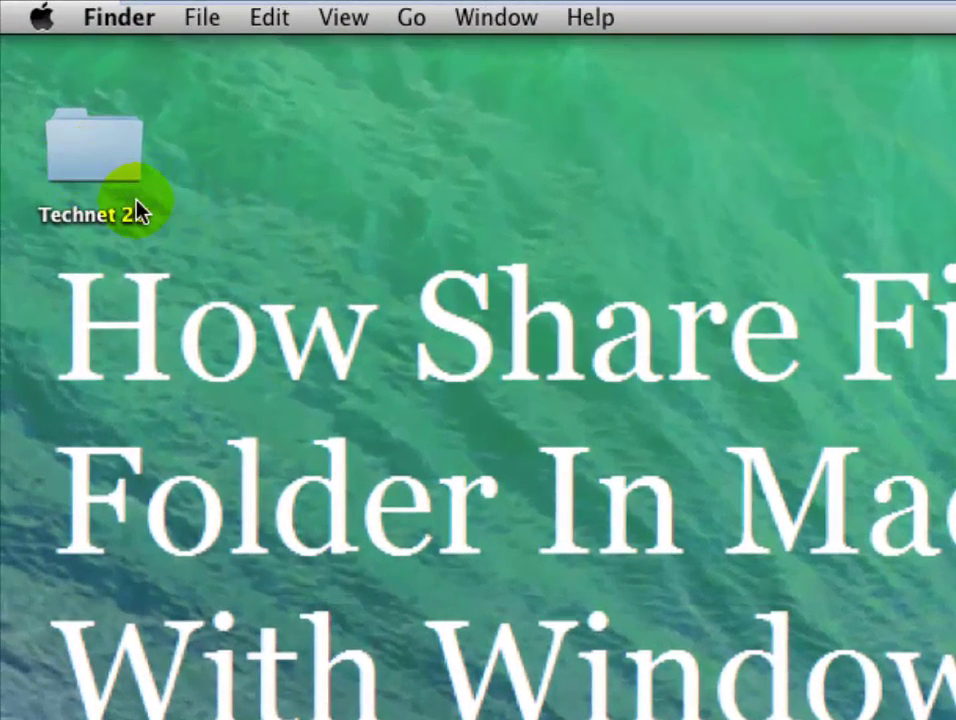
pyautogui.click(318, 206)
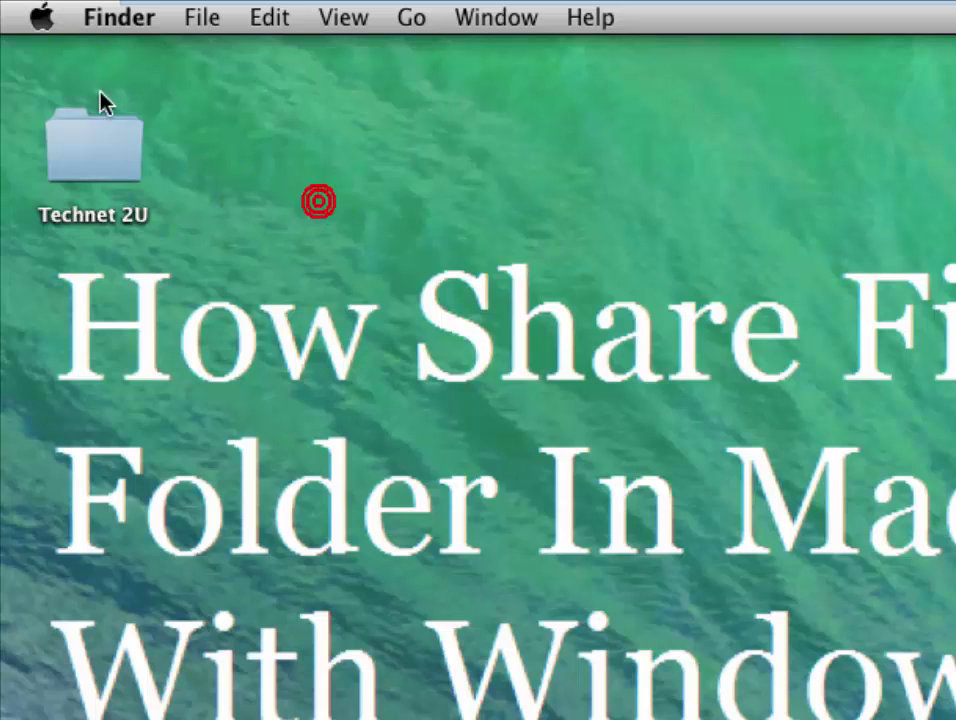
pyautogui.click(44, 27)
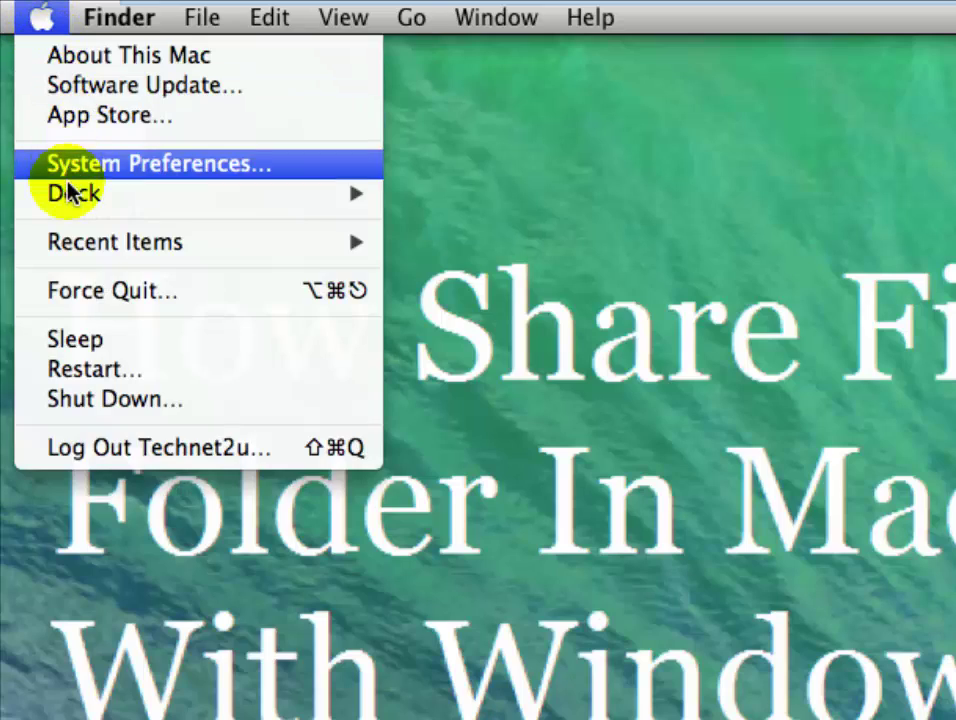
pyautogui.moveTo(93, 257)
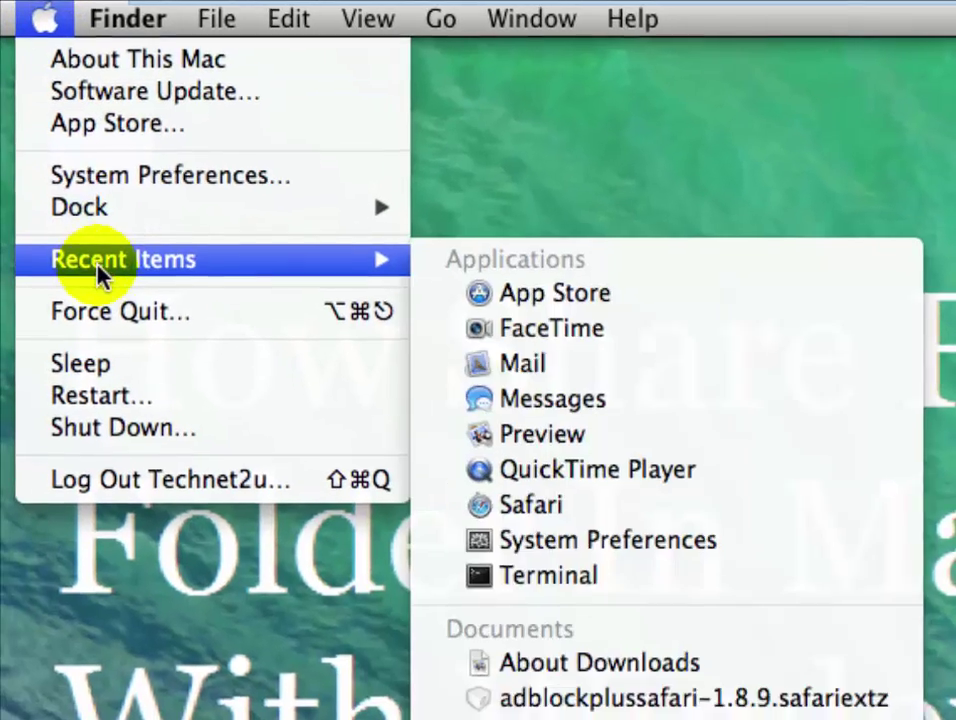
pyautogui.click(130, 178)
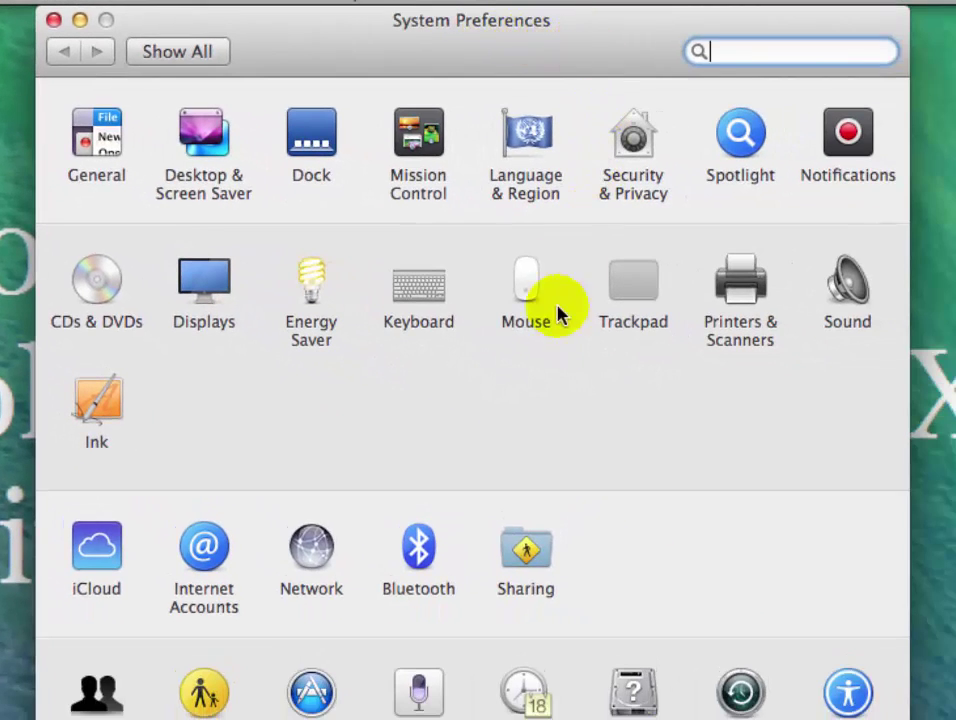
# Switch on File Sharing in the Sharing pane so the Public Folder and its permissions appear
pyautogui.click(538, 574)
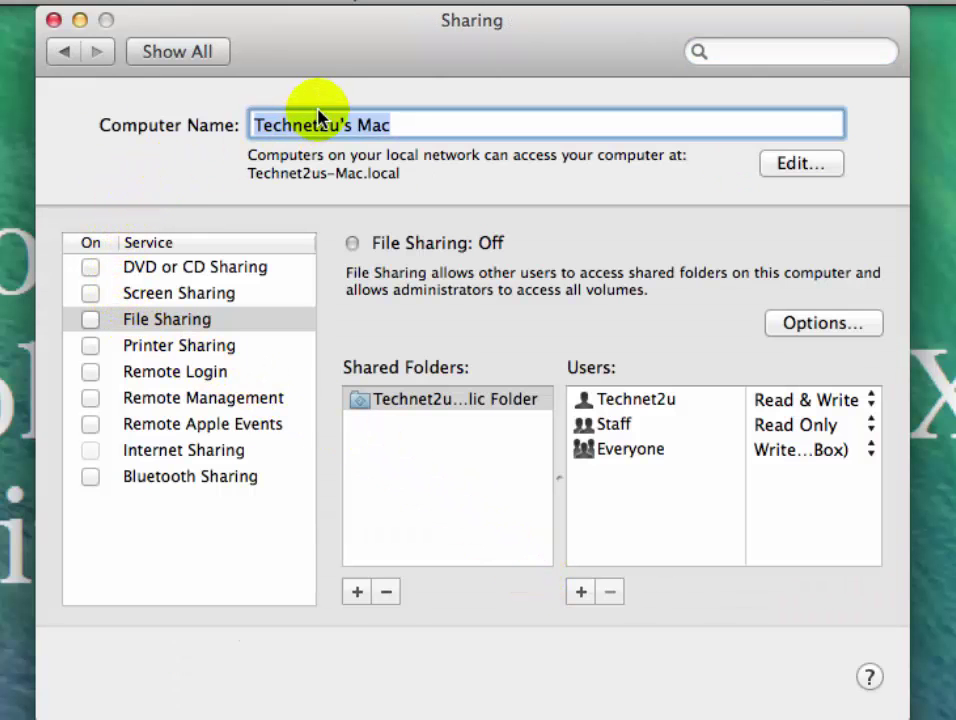
pyautogui.moveTo(386, 38); pyautogui.dragTo(398, 130)
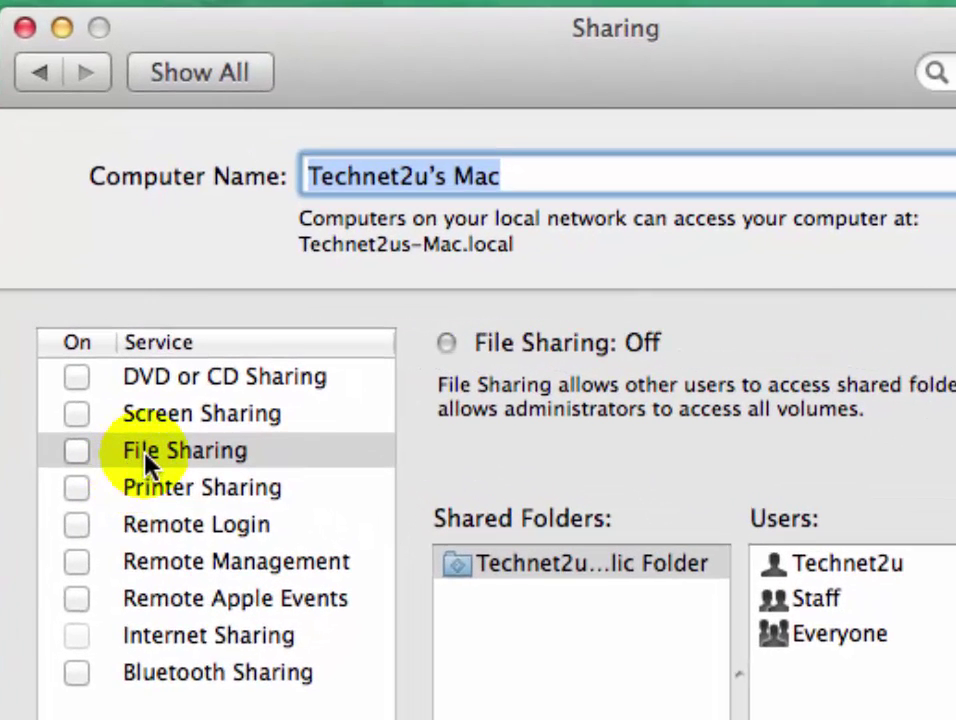
pyautogui.click(80, 455)
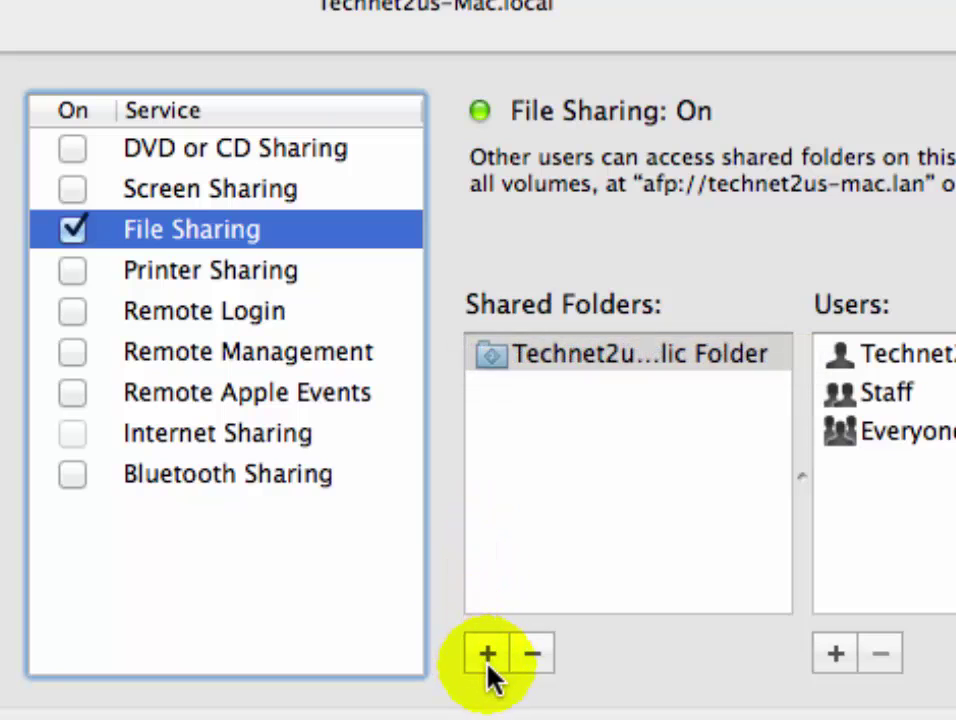
# Add the Desktop folder 'Technet 2U' to the Shared Folders list
pyautogui.click(479, 660)
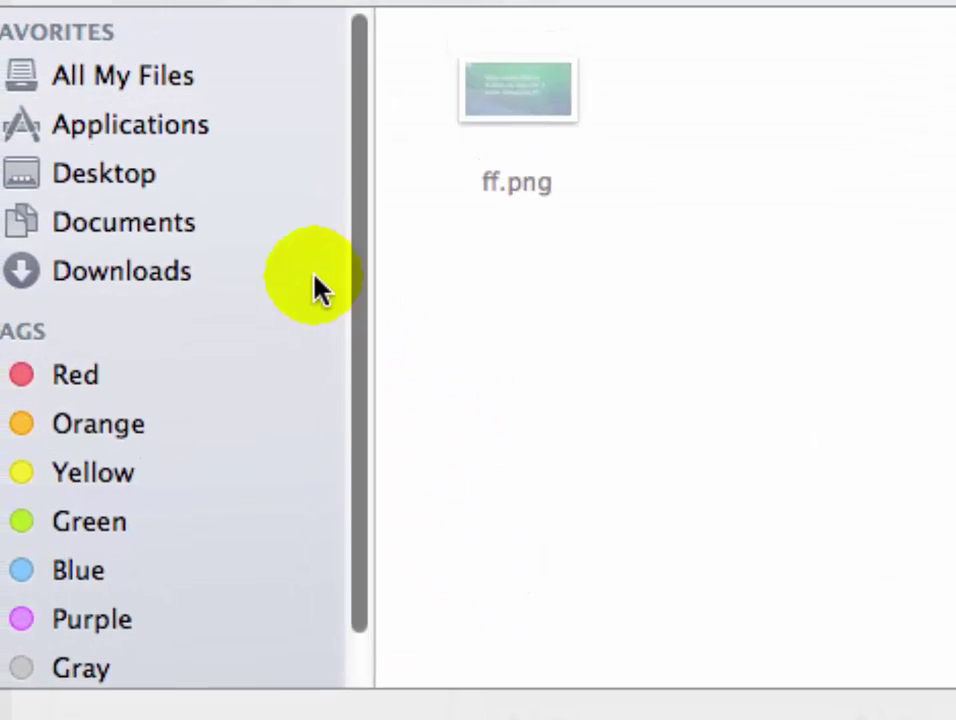
pyautogui.click(130, 175)
pyautogui.doubleClick(557, 190)
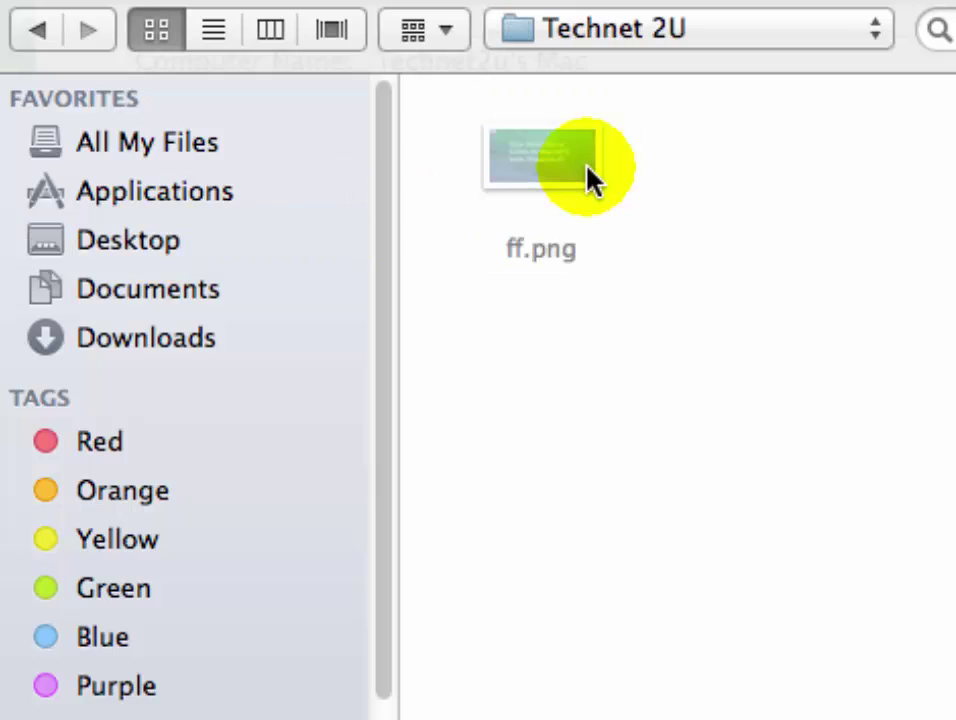
pyautogui.click(158, 238)
pyautogui.click(551, 166)
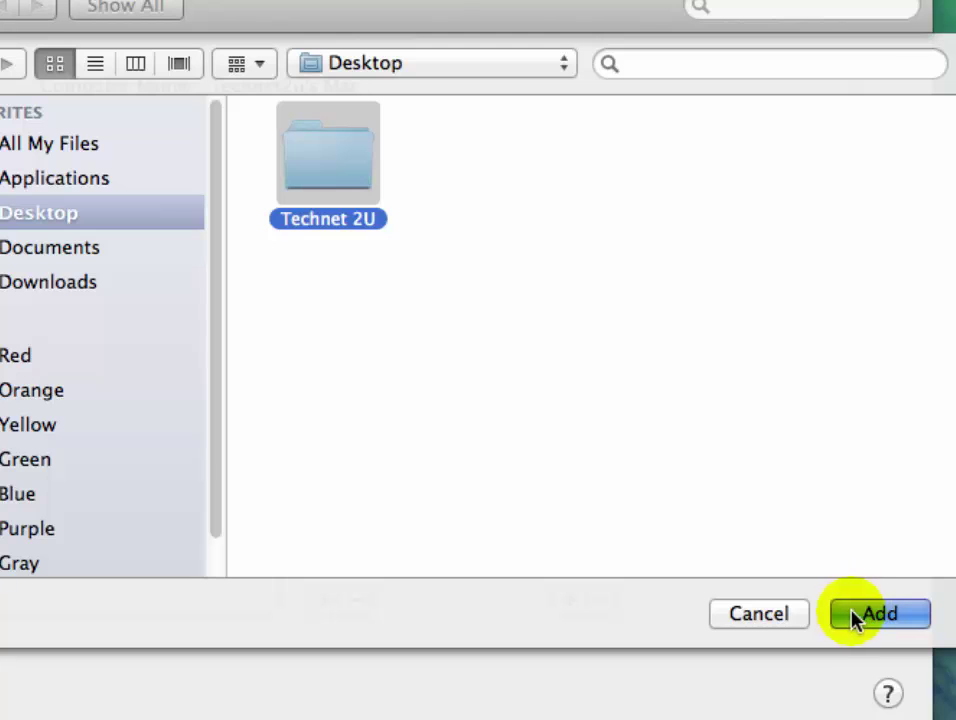
pyautogui.click(895, 614)
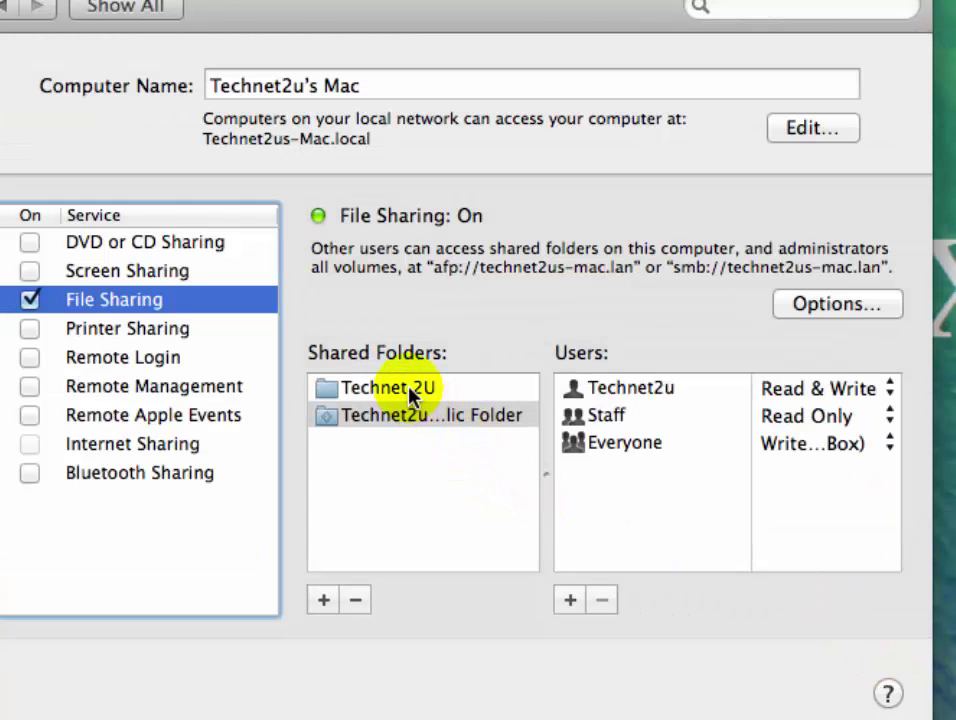
# Give Everyone Read & Write access on Technet 2U and bring up the File Sharing Options
pyautogui.click(409, 391)
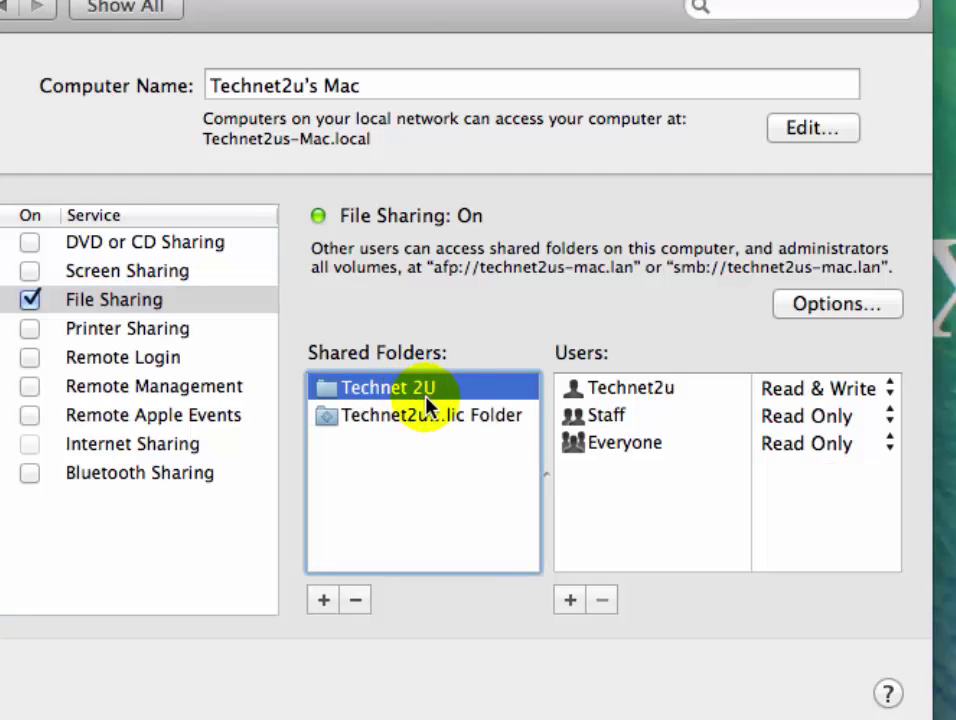
pyautogui.click(610, 462)
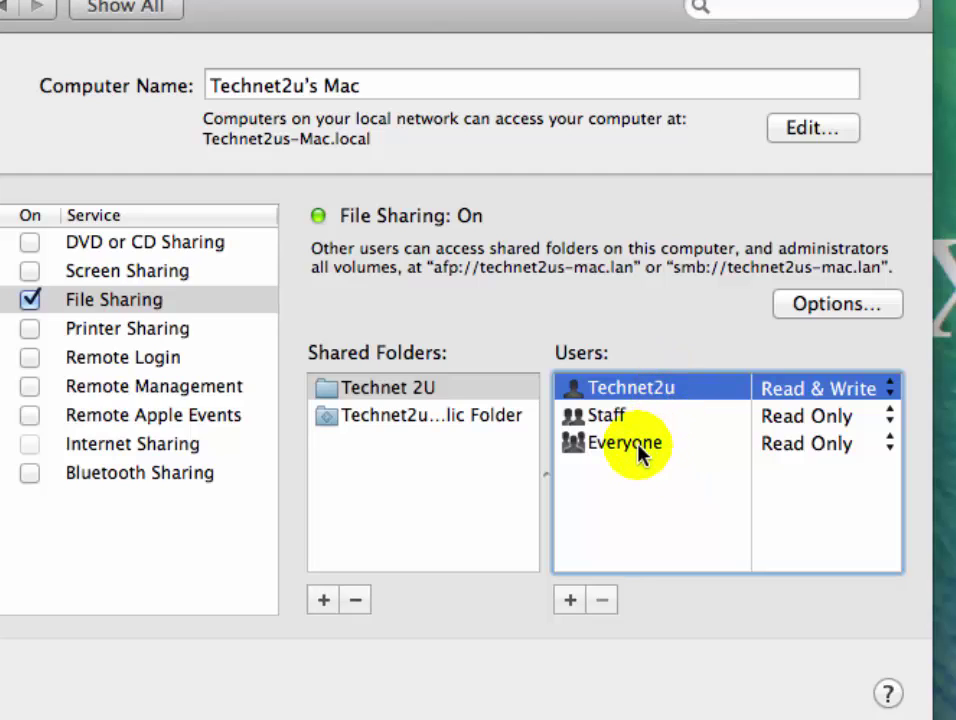
pyautogui.click(638, 450)
pyautogui.click(636, 387)
pyautogui.click(640, 452)
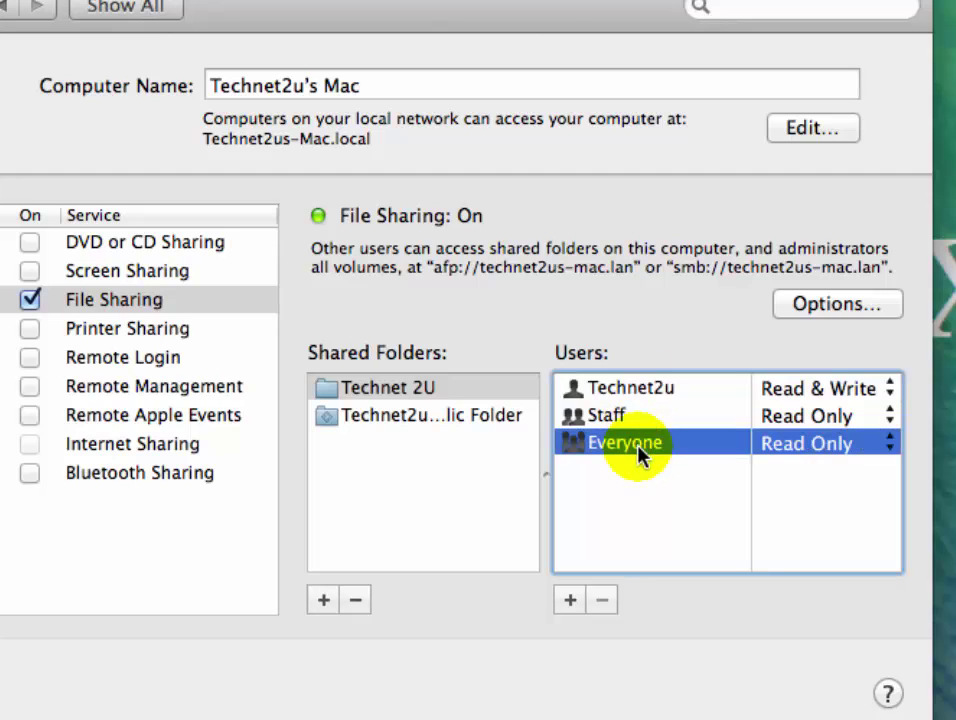
pyautogui.click(876, 451)
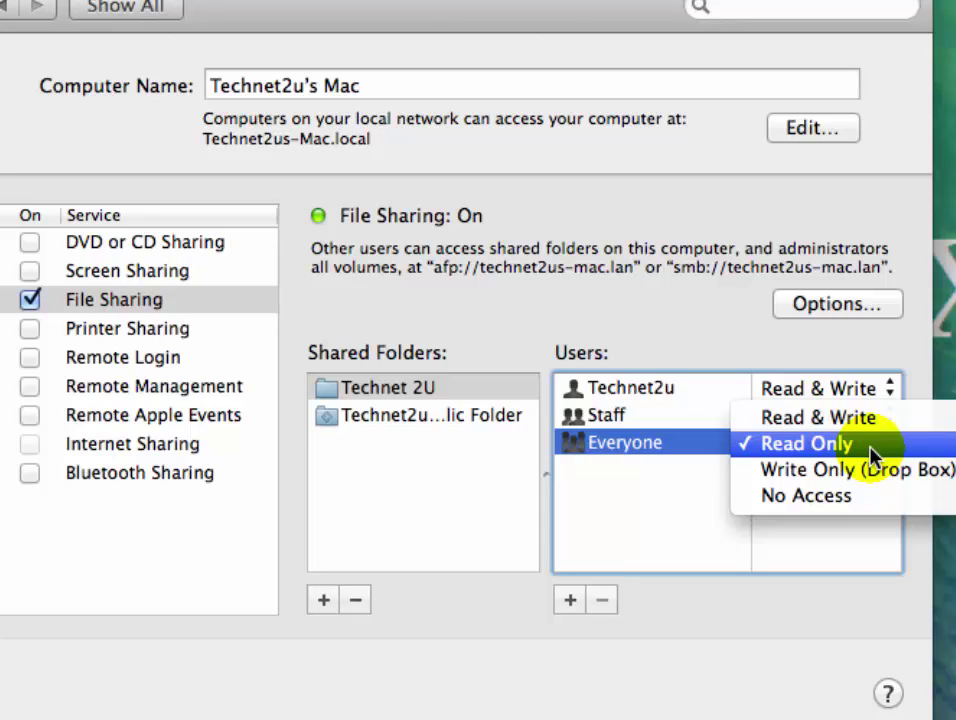
pyautogui.click(790, 420)
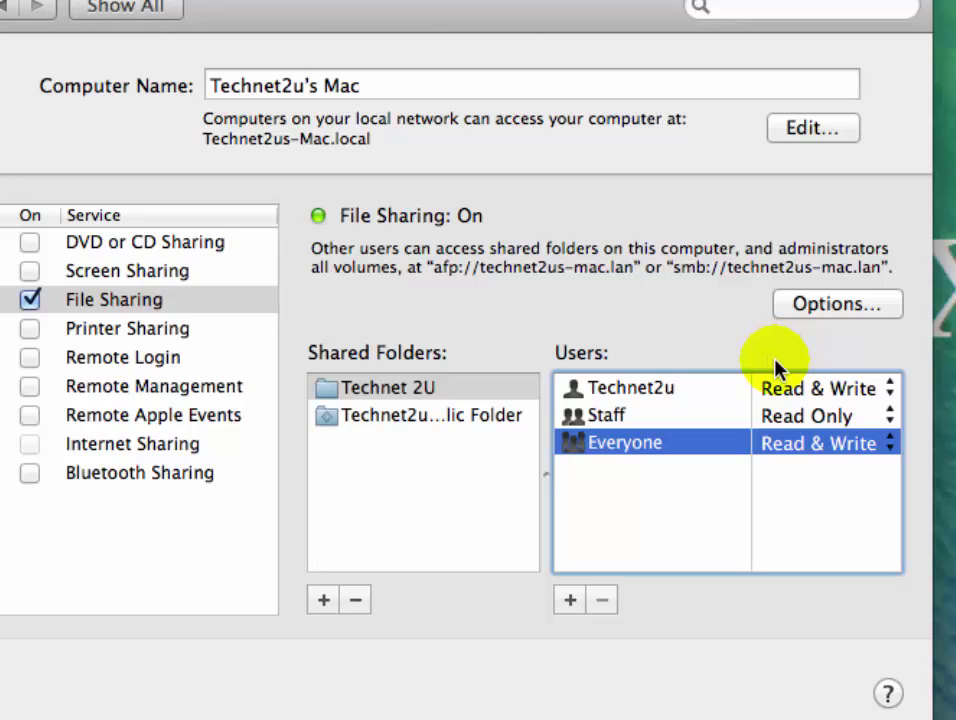
pyautogui.click(812, 305)
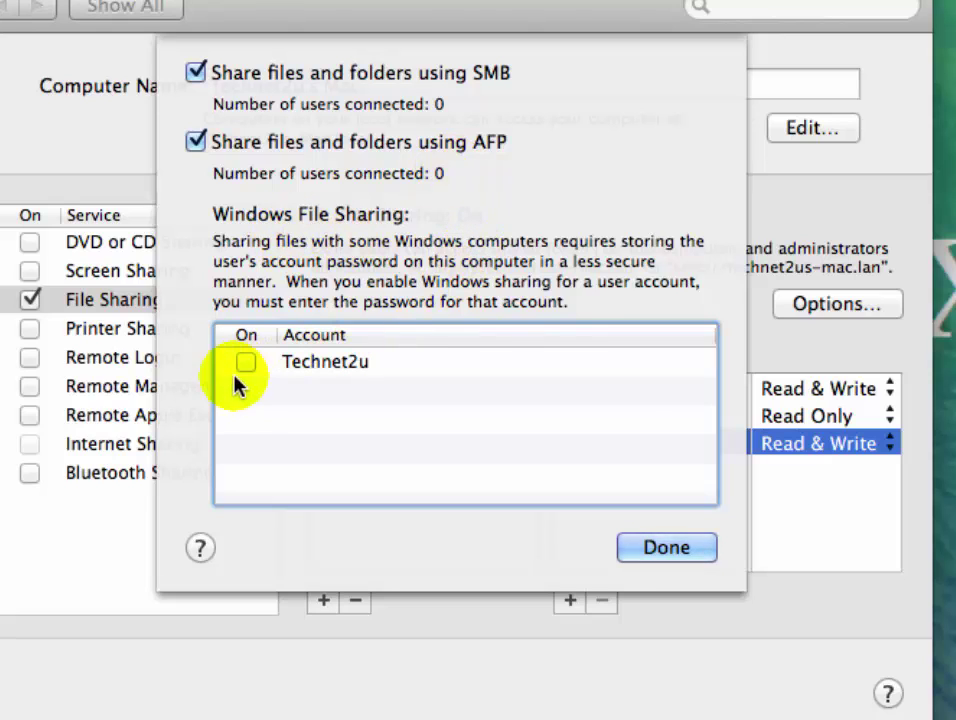
# Enable Windows (SMB) sharing for the Technet2u account with its password, then click Done
pyautogui.click(296, 372)
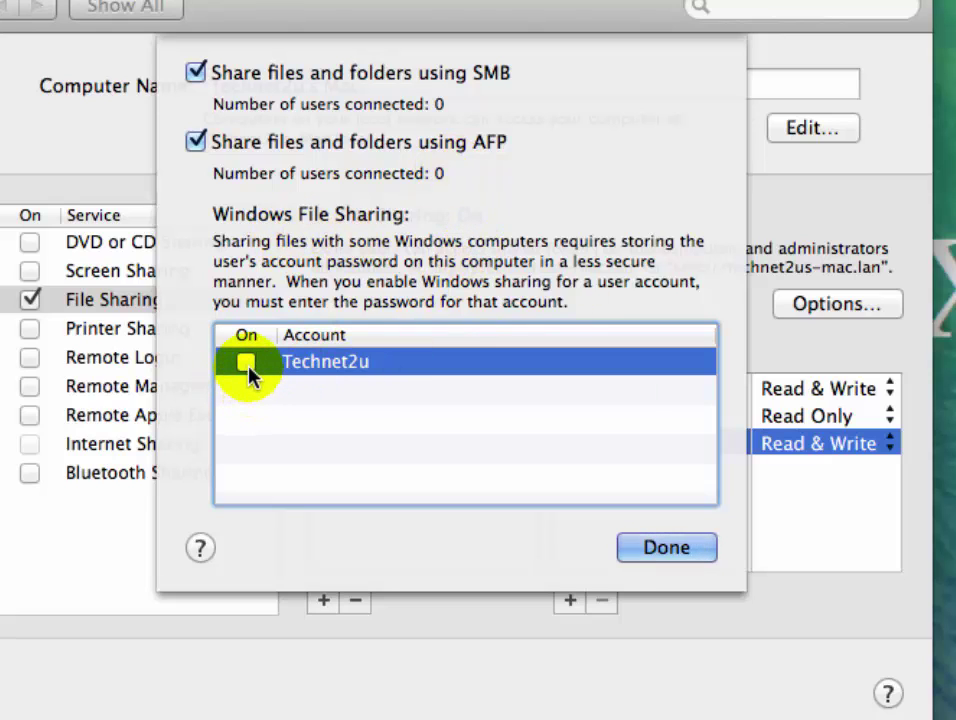
pyautogui.click(246, 364)
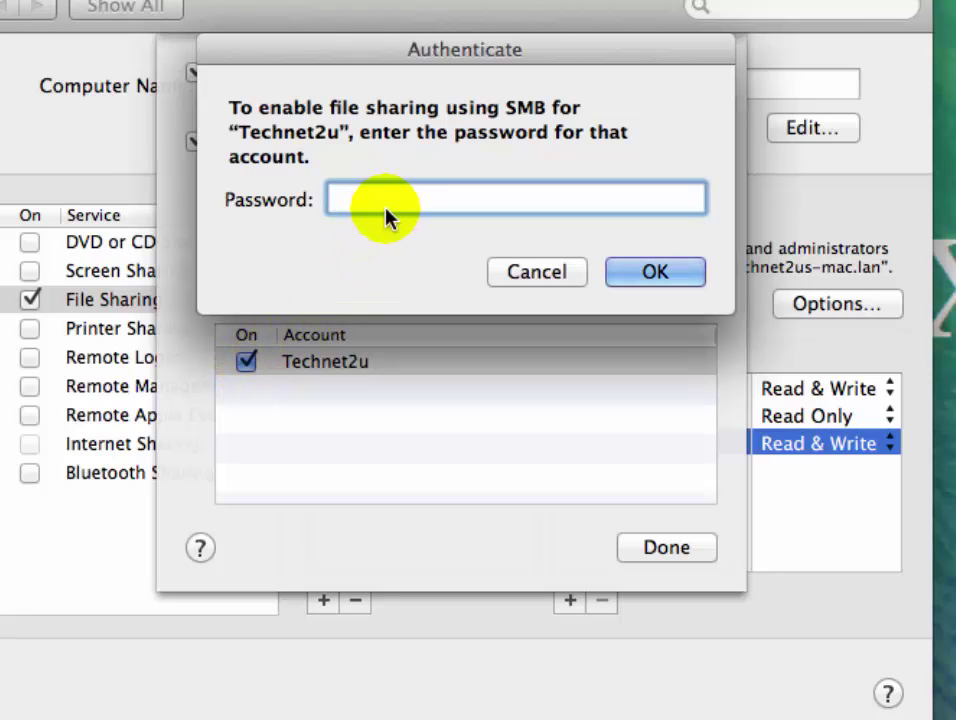
pyautogui.write('••••••••')
pyautogui.press('Return')
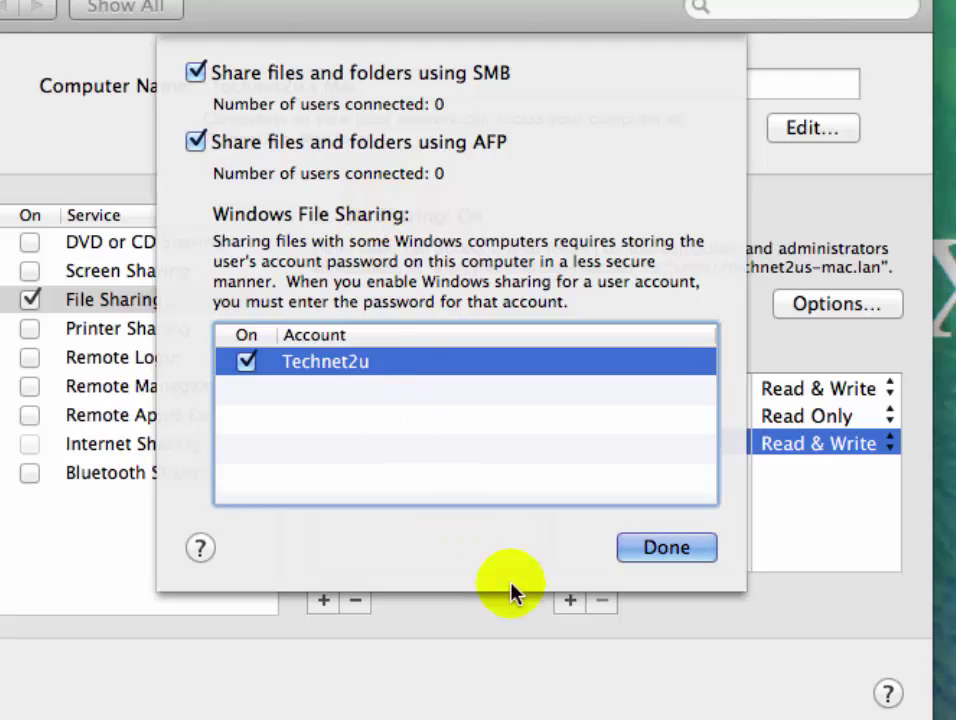
pyautogui.click(670, 552)
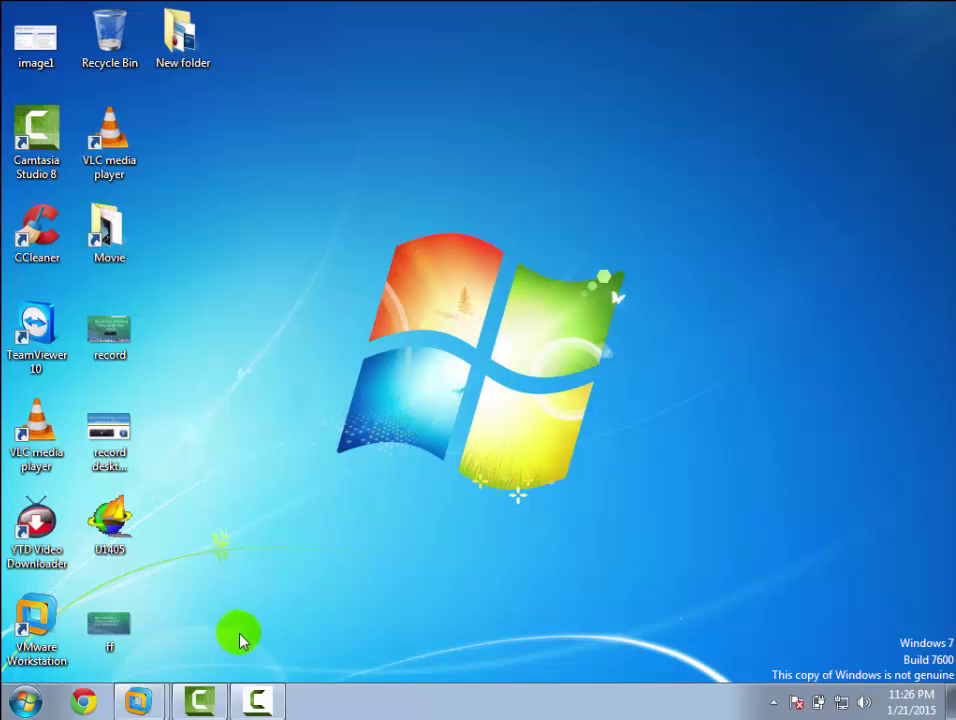
# Launch the Run dialog by searching 'run' from the Windows 7 Start menu
pyautogui.click(46, 695)
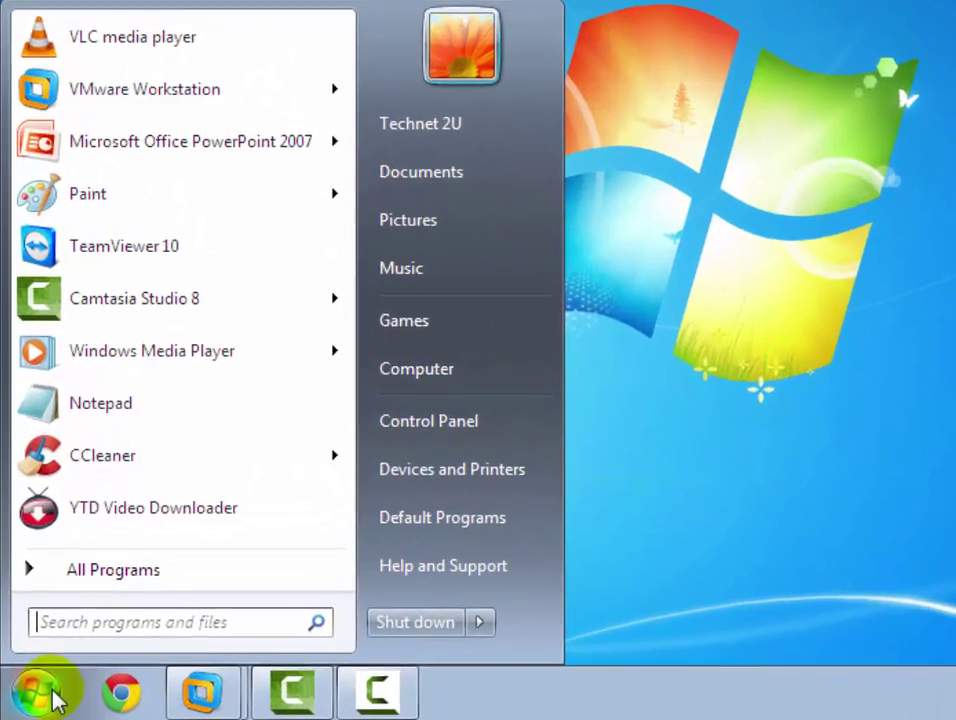
pyautogui.write('run')
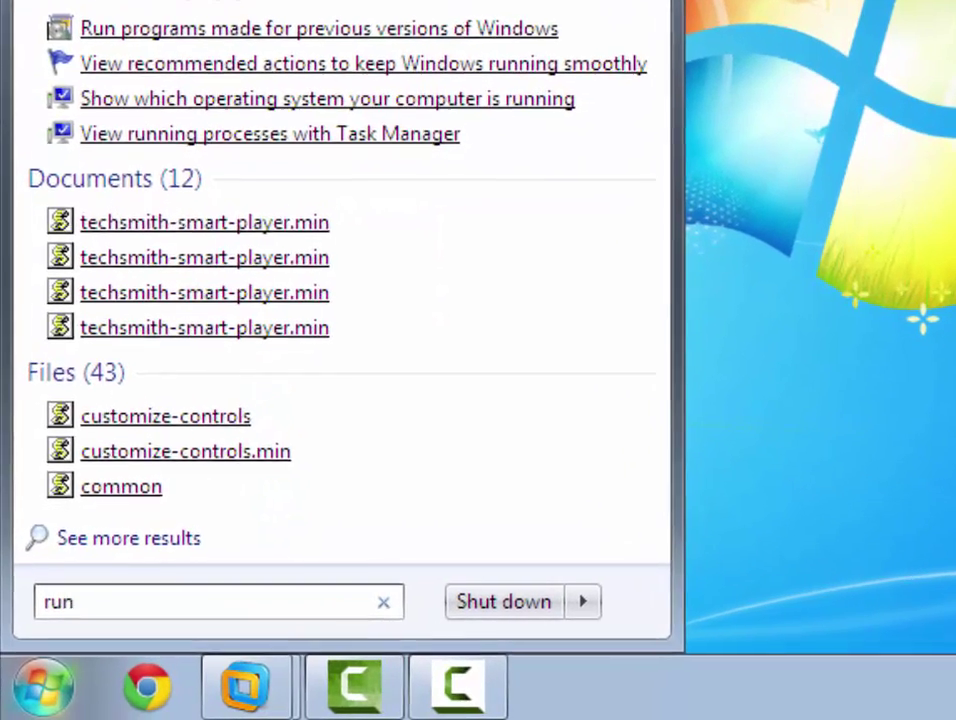
pyautogui.click(85, 35)
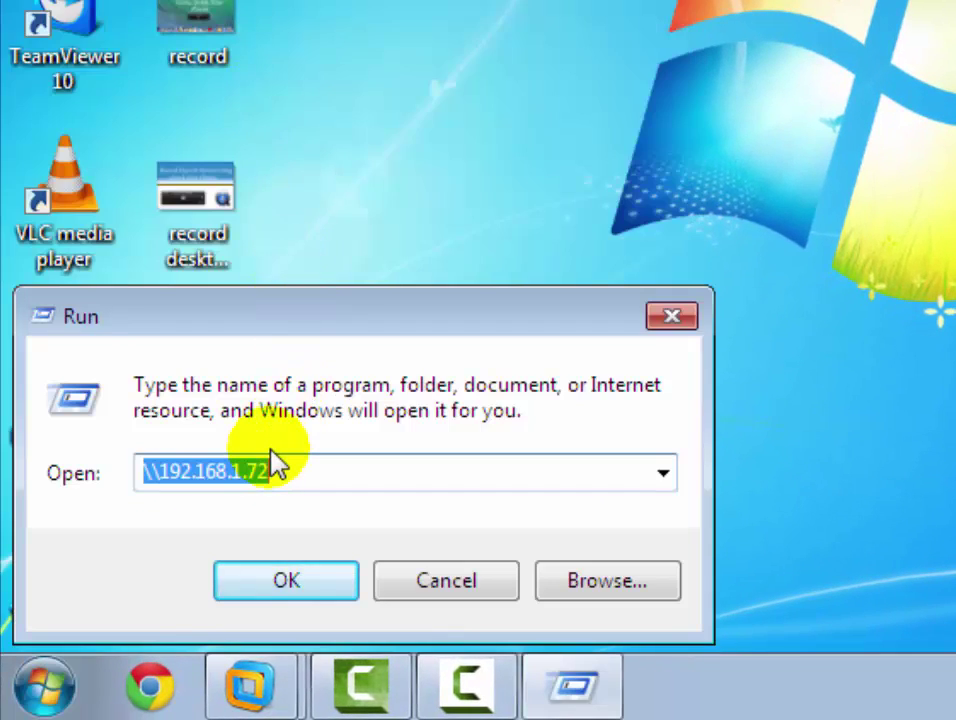
# Replace the Run box contents with the Mac's address \\192.168.1.72
pyautogui.press('BackSpace')
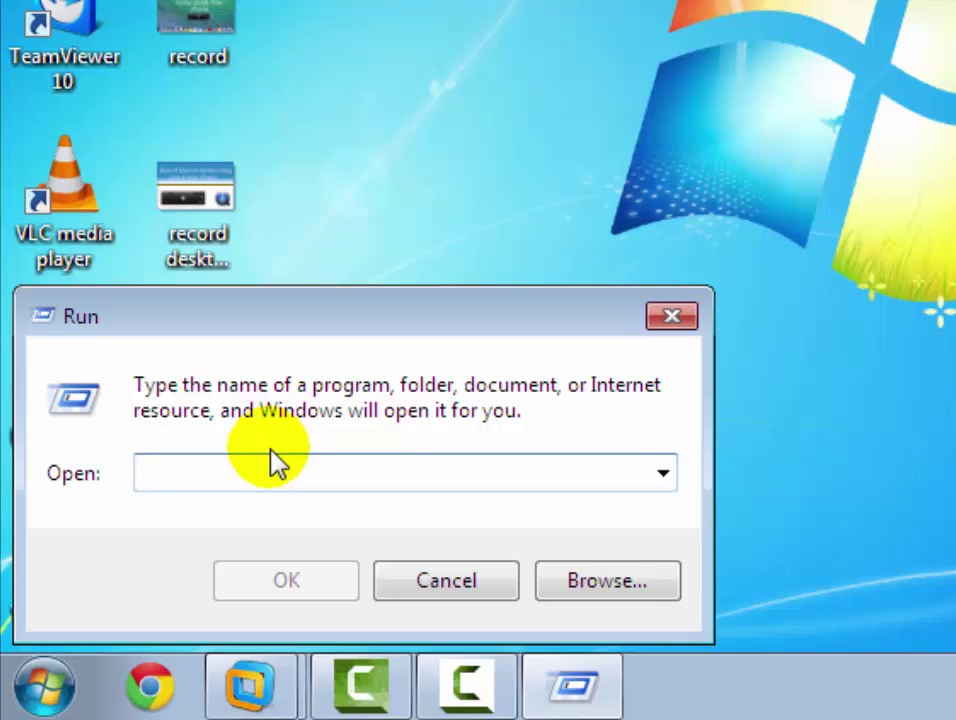
pyautogui.write('\\\\')
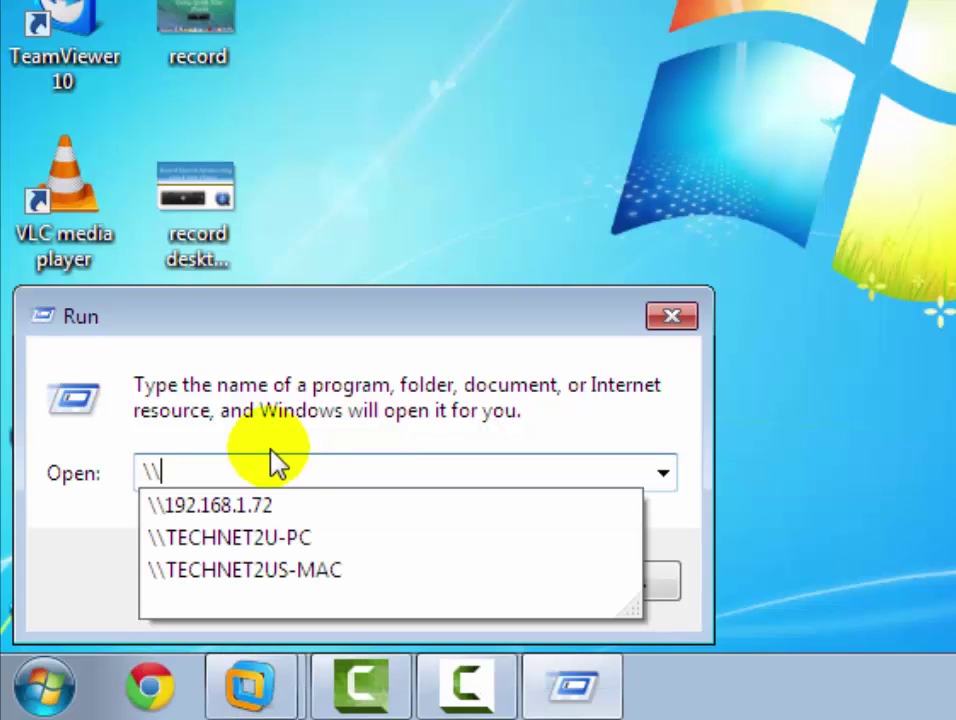
pyautogui.write('192.168')
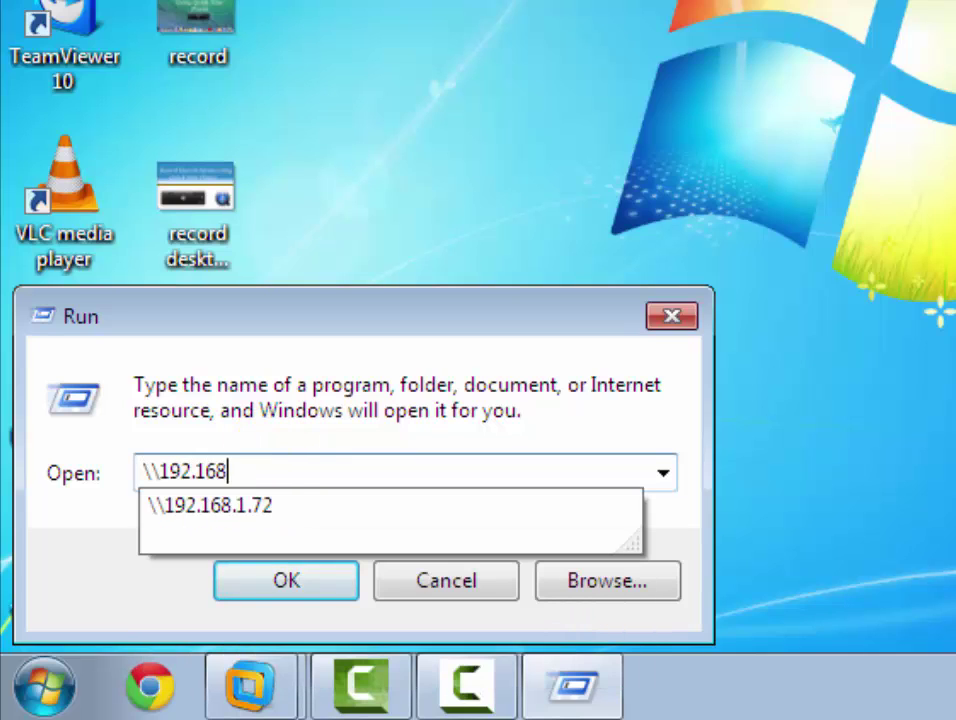
pyautogui.write('.1.7')
pyautogui.click(240, 505)
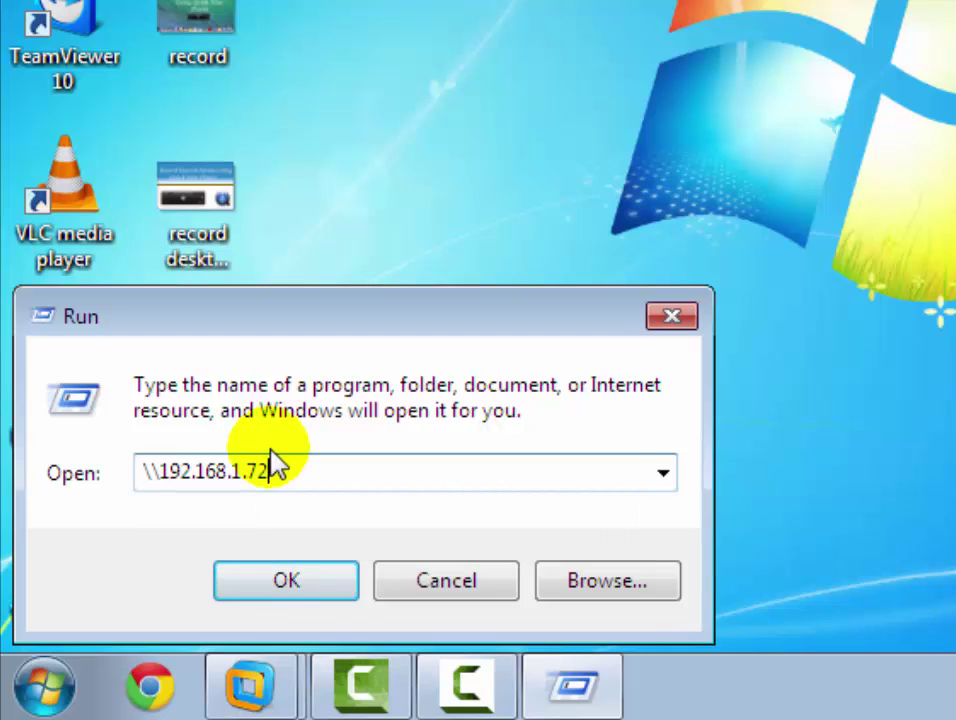
# Connect to \\192.168.1.72, open the Technet 2U share, then return to the share list
pyautogui.press('Return')
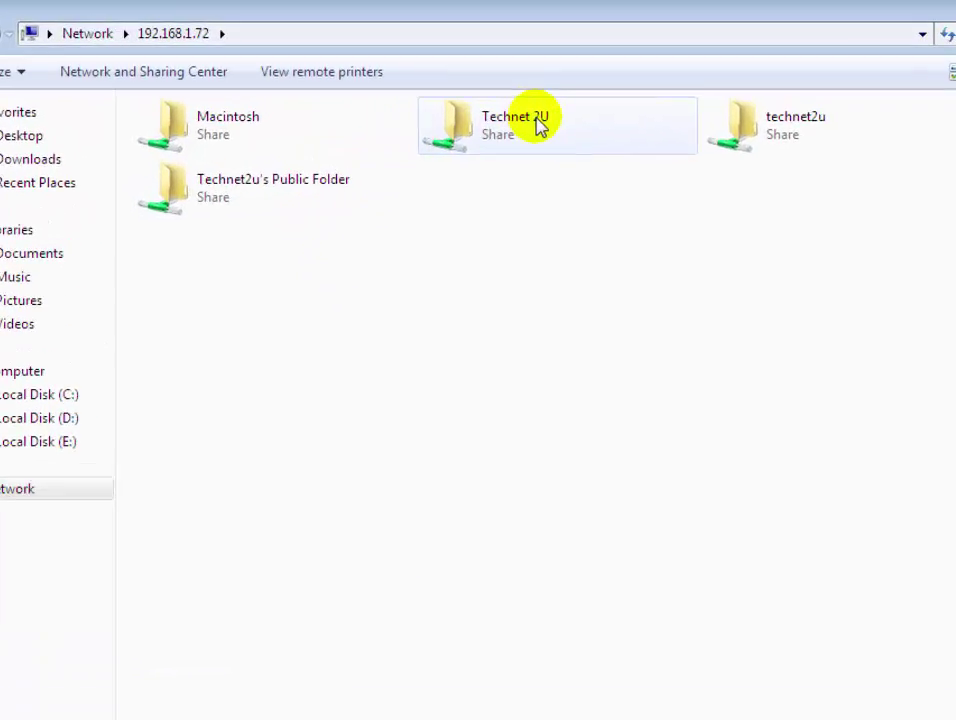
pyautogui.click(544, 123)
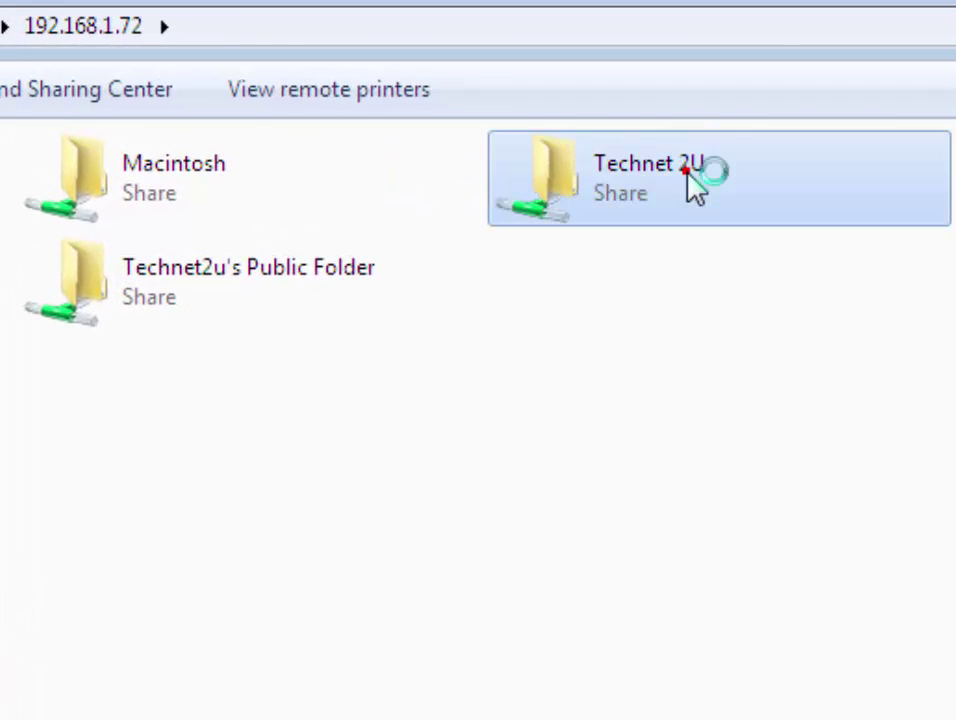
pyautogui.doubleClick(695, 190)
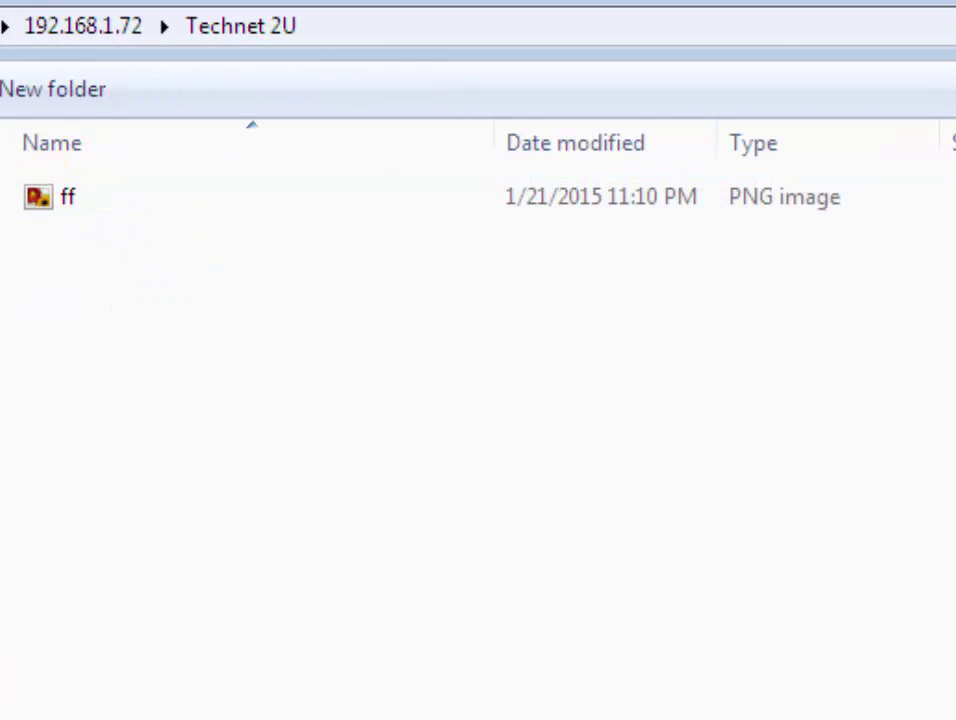
pyautogui.press('BackSpace')
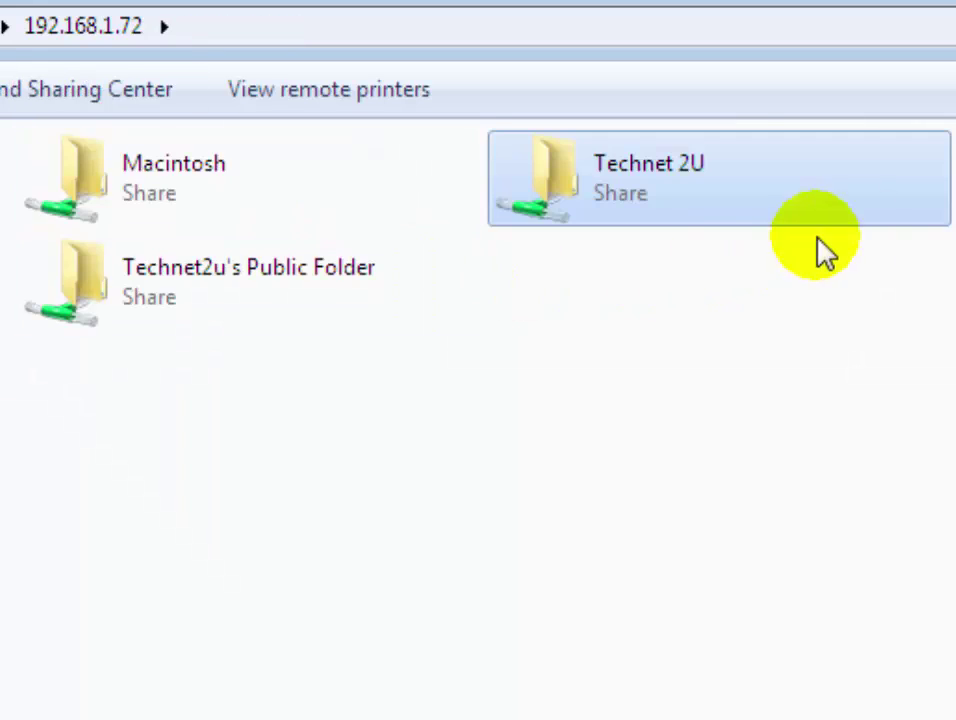